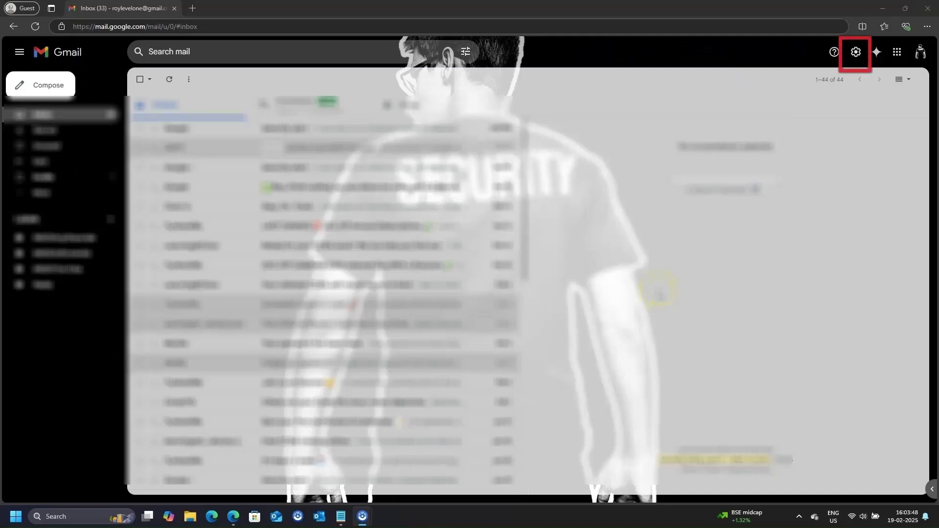
Open Gmail's full settings on the Accounts and Import page
click(855, 52)
click(855, 52)
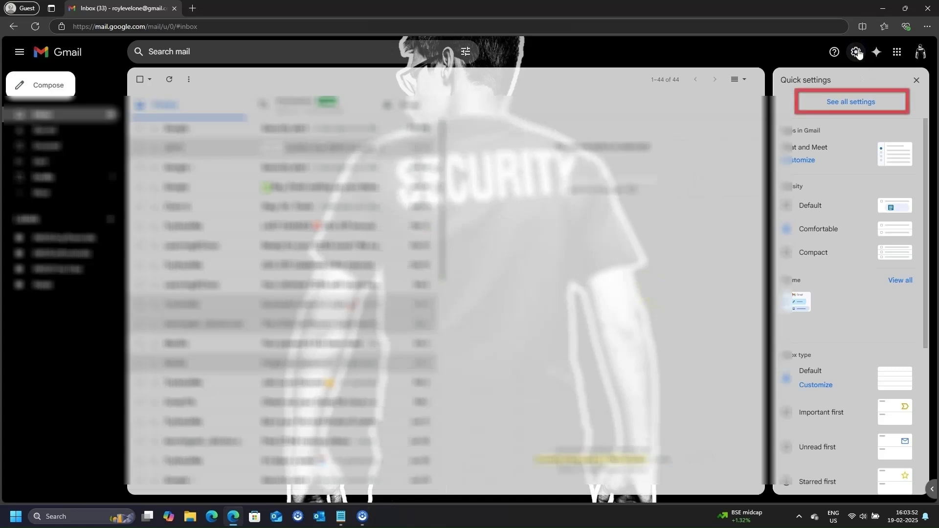
click(853, 102)
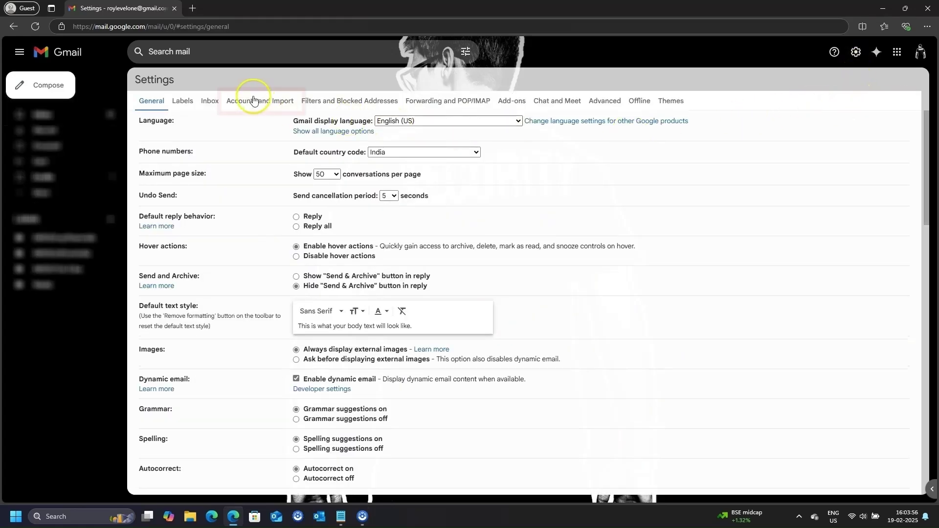
click(252, 100)
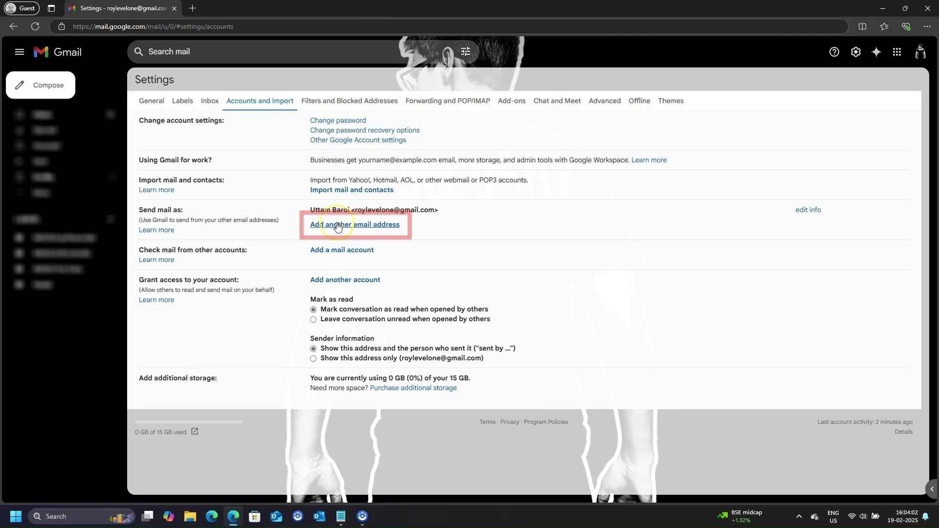
Start adding the Optus email address as another send-as address and continue to the SMTP page
click(336, 225)
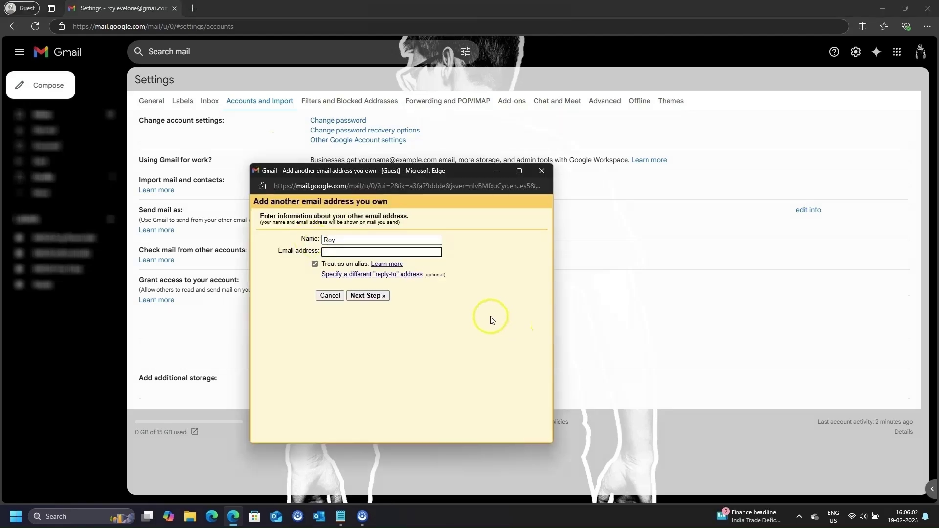
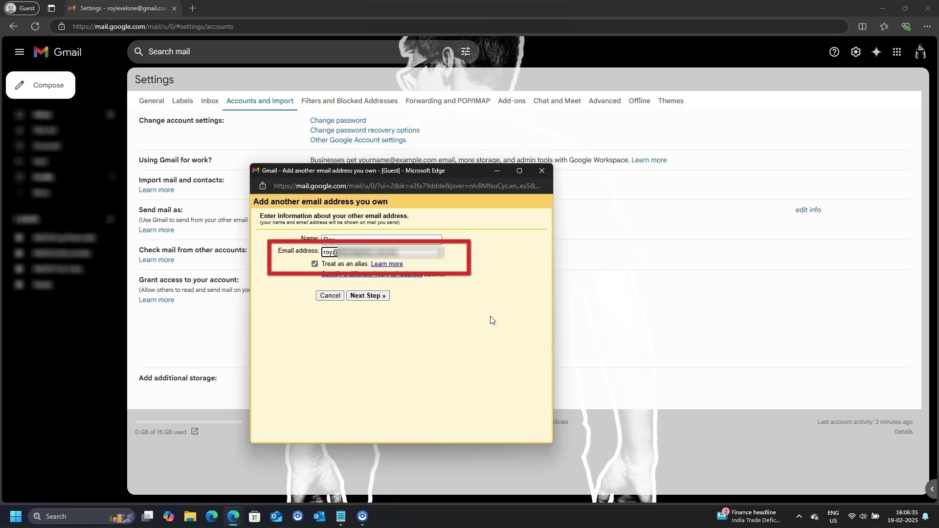
click(387, 298)
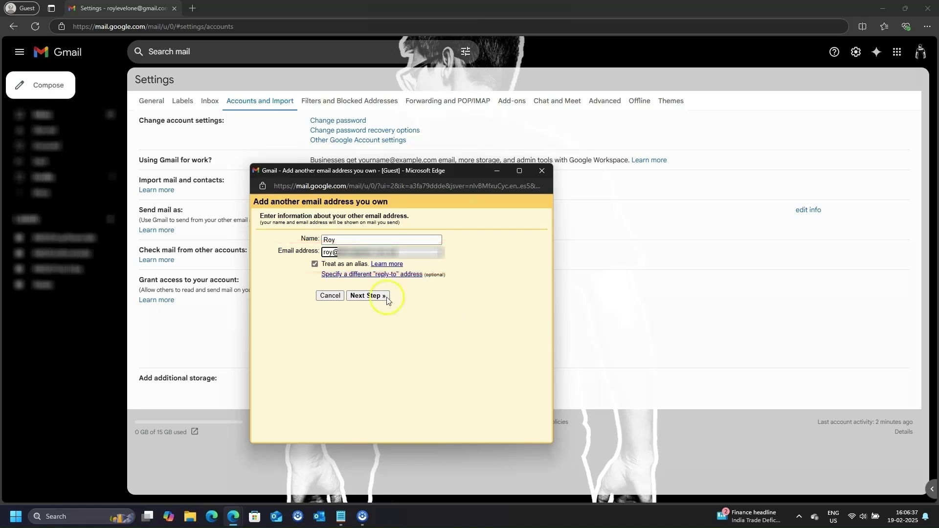
Use SMTP server mail.optusnet.com.au, port 25, the Optus username and password, and an unsecured connection, then add the account
text(ma)
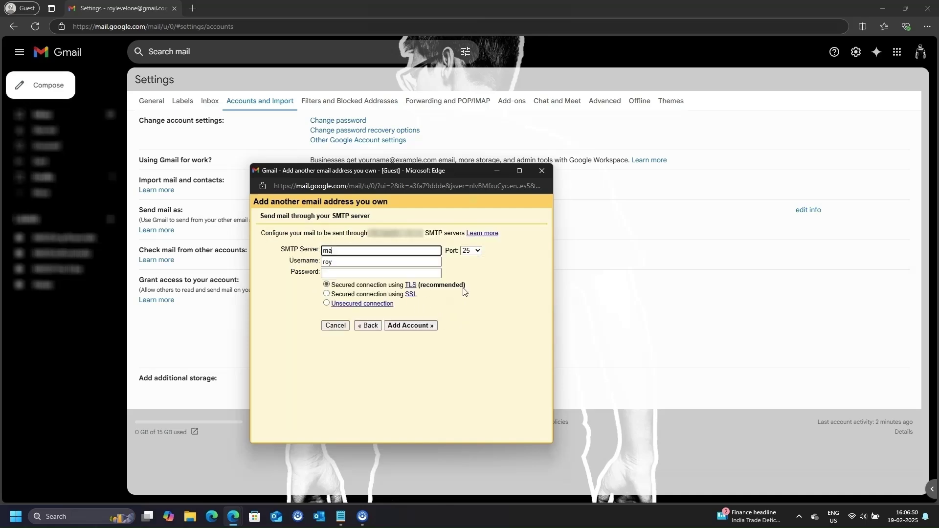
text(il.optus)
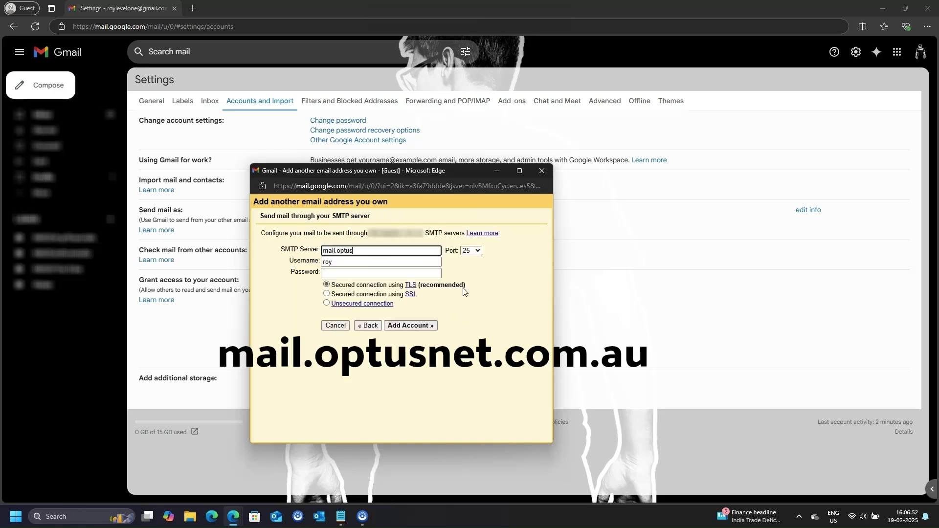
text(net.com.au)
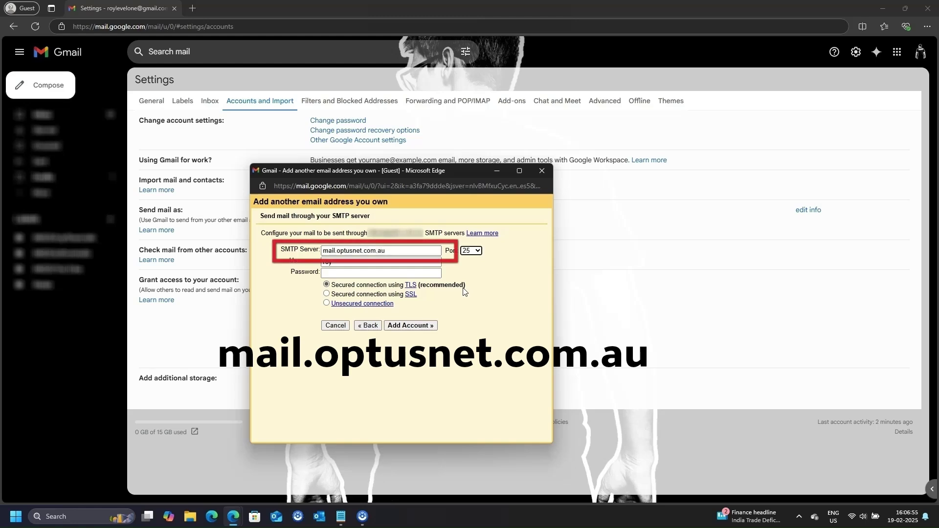
key(Tab)
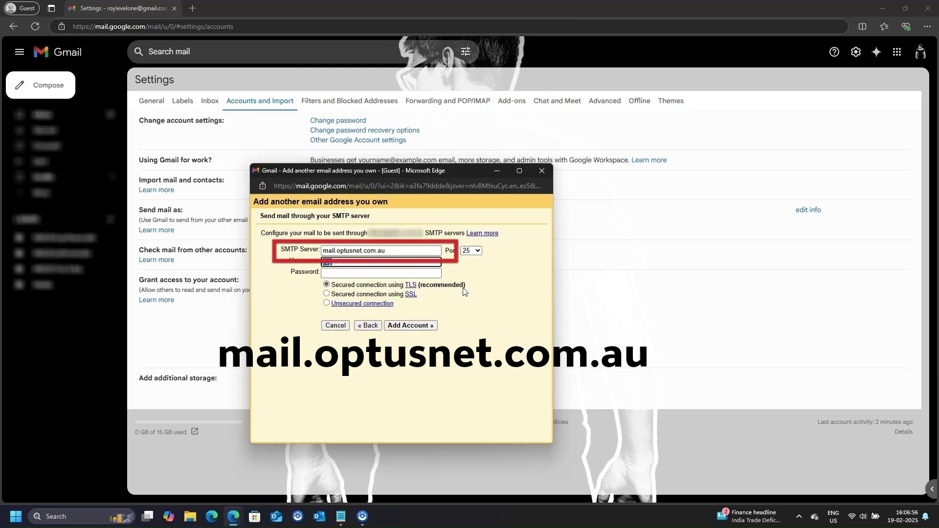
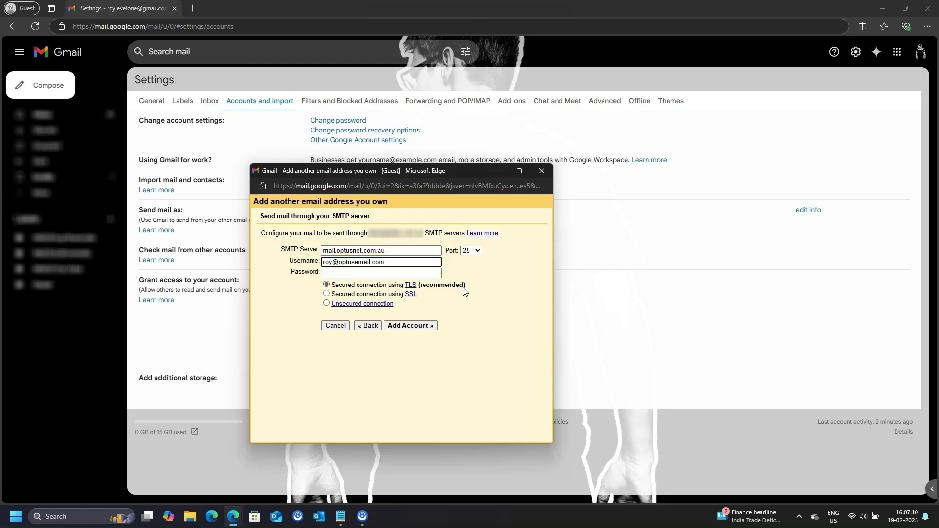
key(Tab)
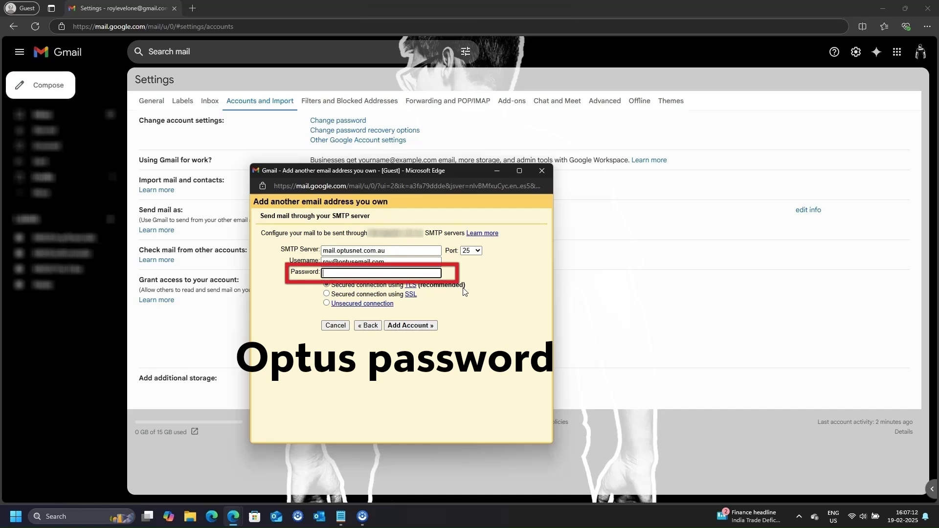
text(•••••••••••••••)
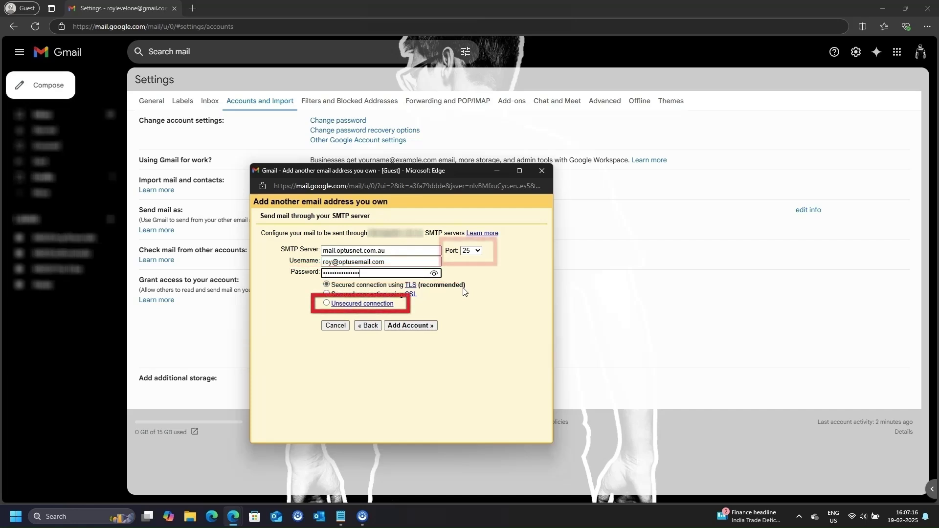
click(327, 303)
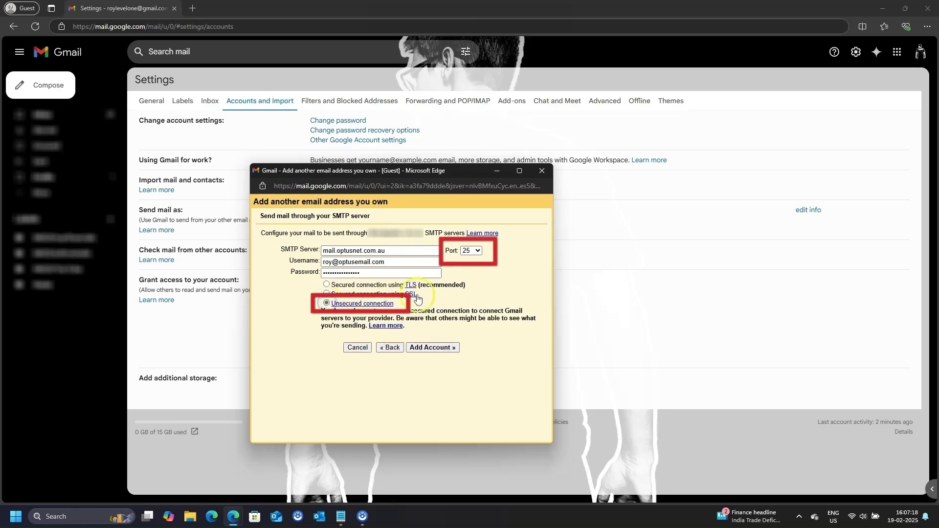
click(475, 254)
click(472, 265)
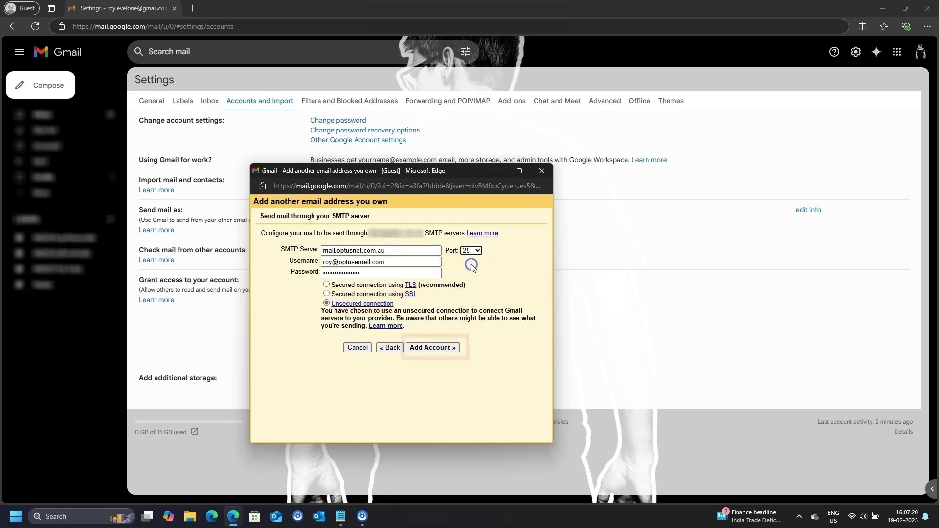
click(430, 350)
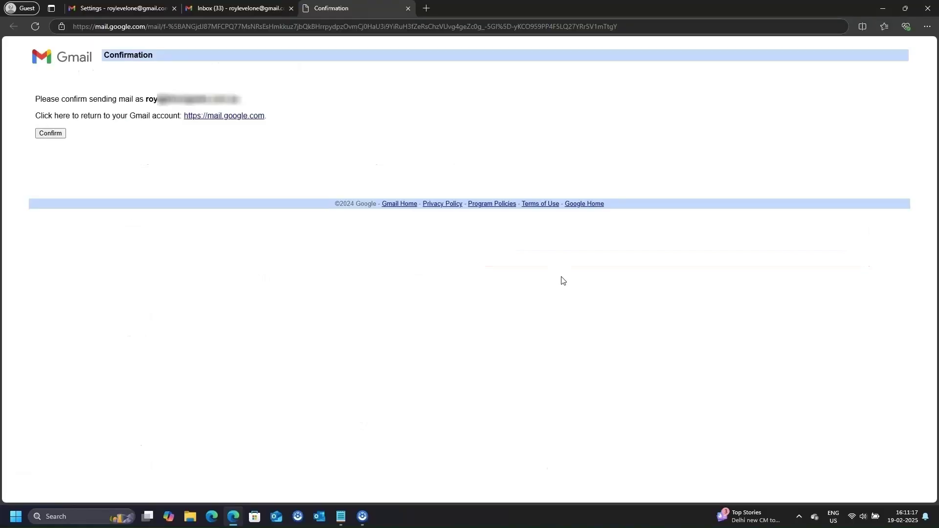
Confirm sending mail as the Optus address from the verification link
click(43, 135)
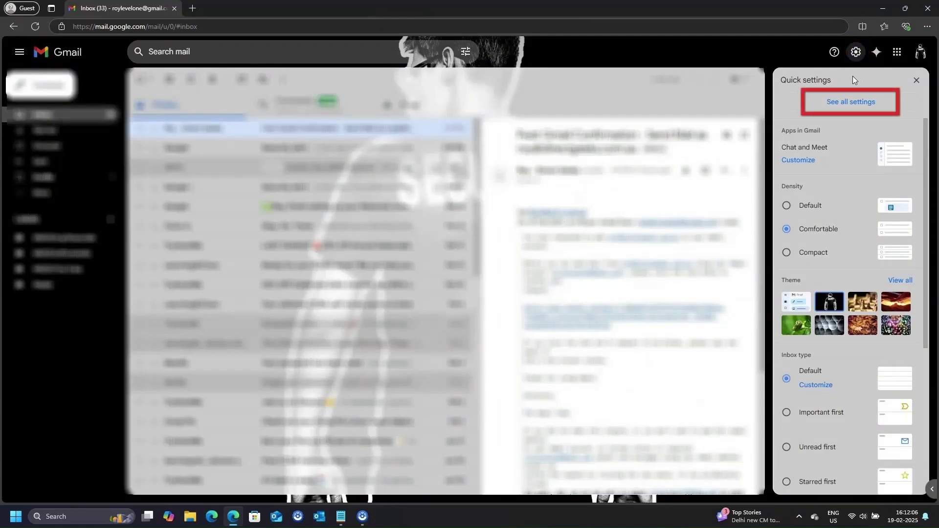
Enable POP for all mail and IMAP access, save, and complete Google's identity verification
click(850, 102)
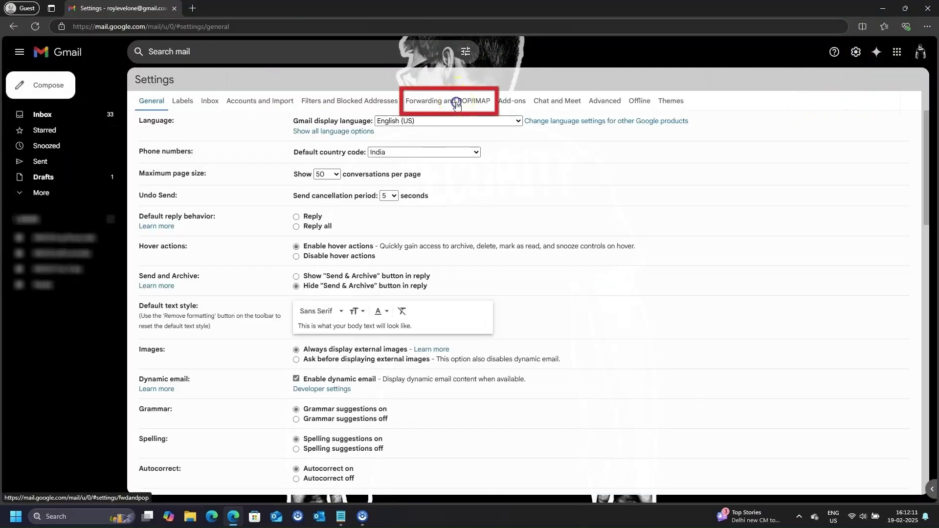
click(456, 104)
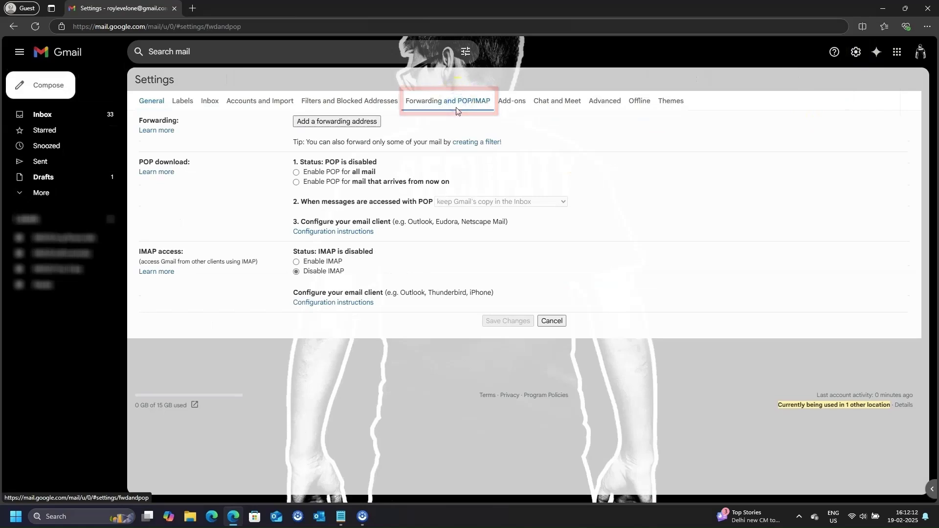
click(296, 172)
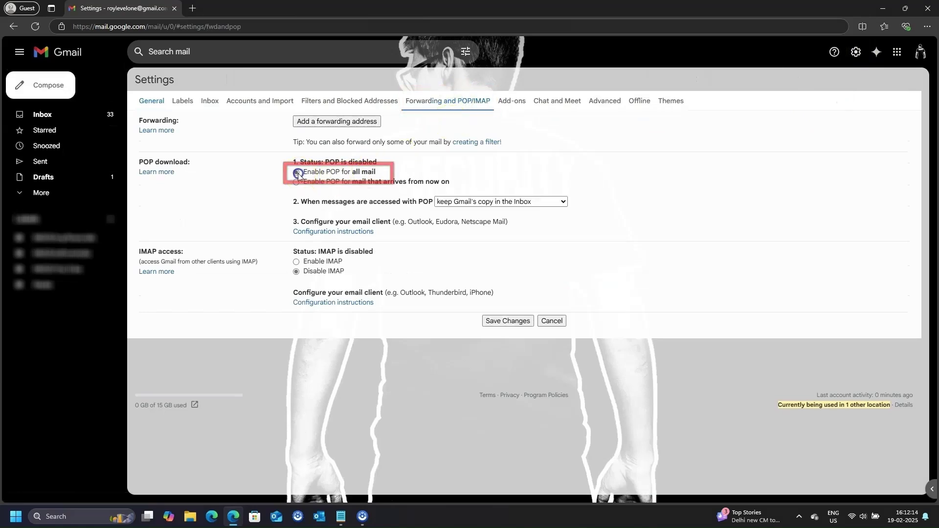
click(296, 262)
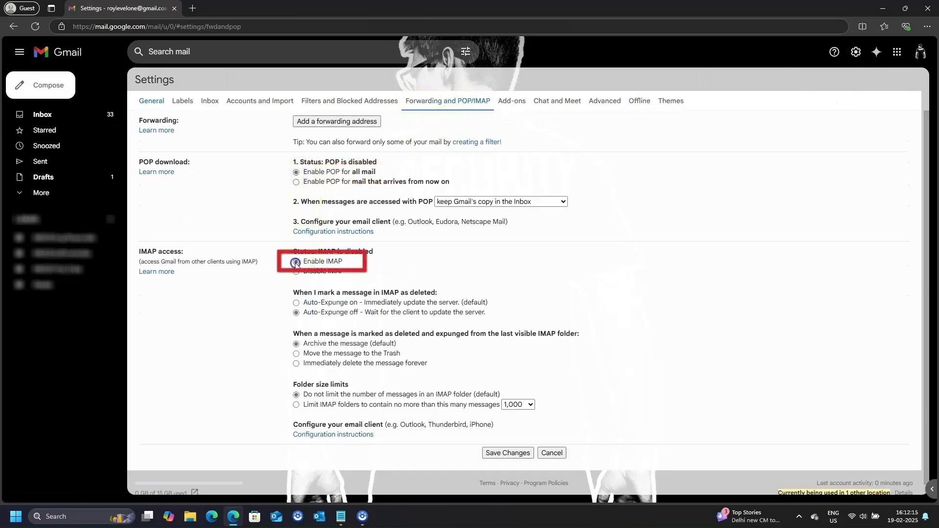
click(508, 453)
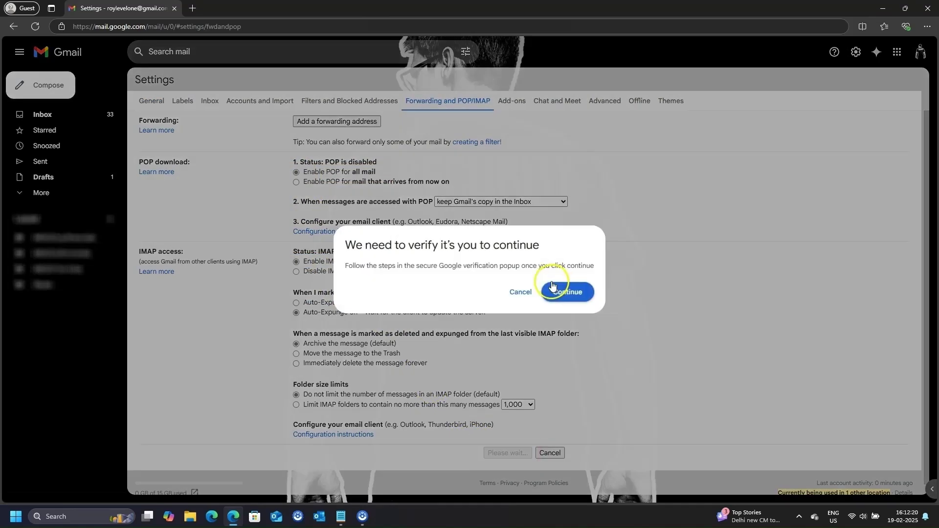
click(561, 293)
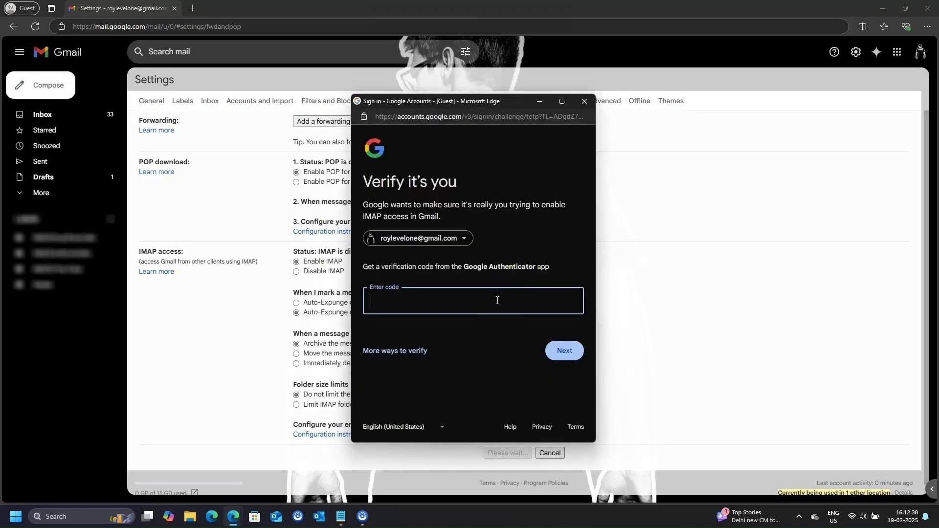
text(23)
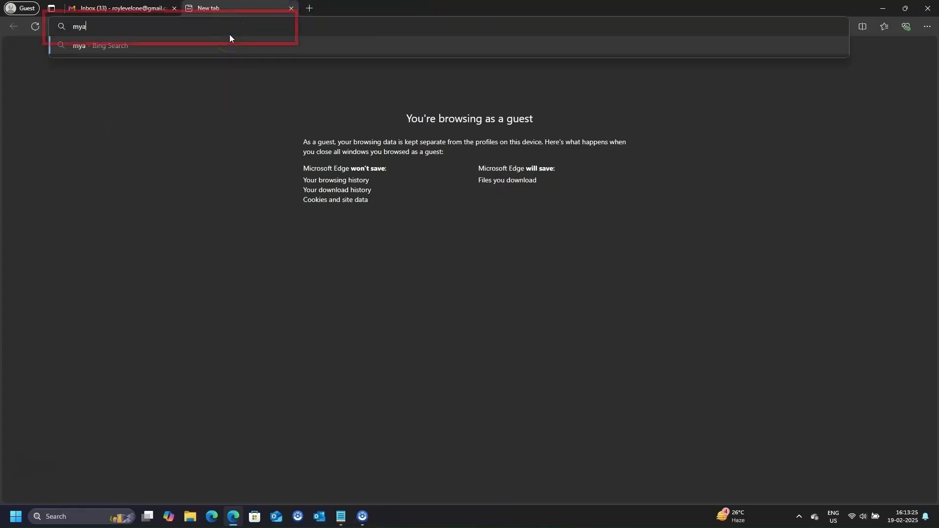
Go to myaccount.google.com in the new tab
text(google.com/security)
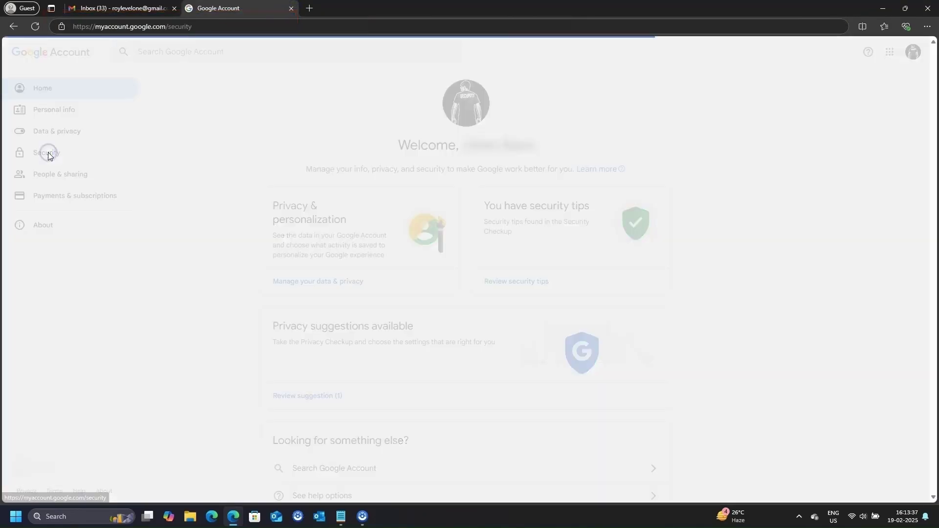
scroll(377, 343, down, 4)
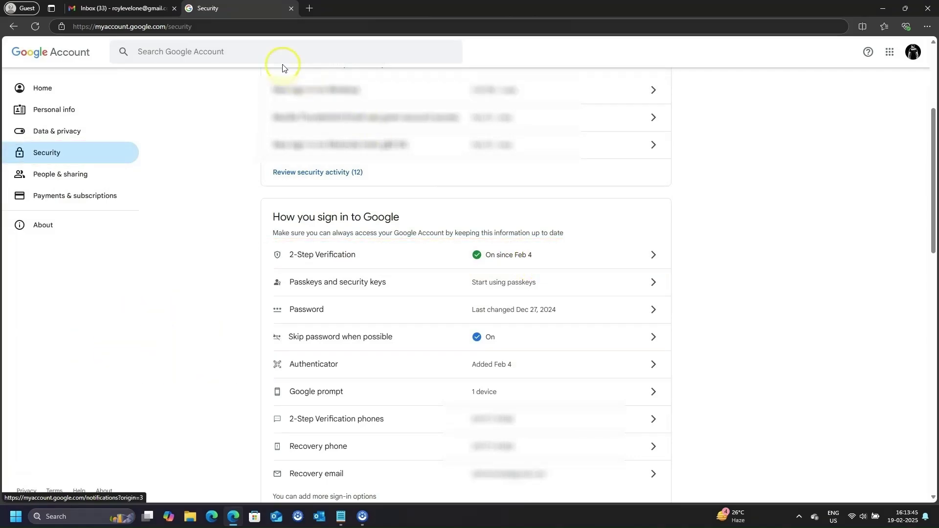
scroll(279, 67, up, 4)
Search for 'app' and create an app password named Outlook
click(241, 55)
text(app)
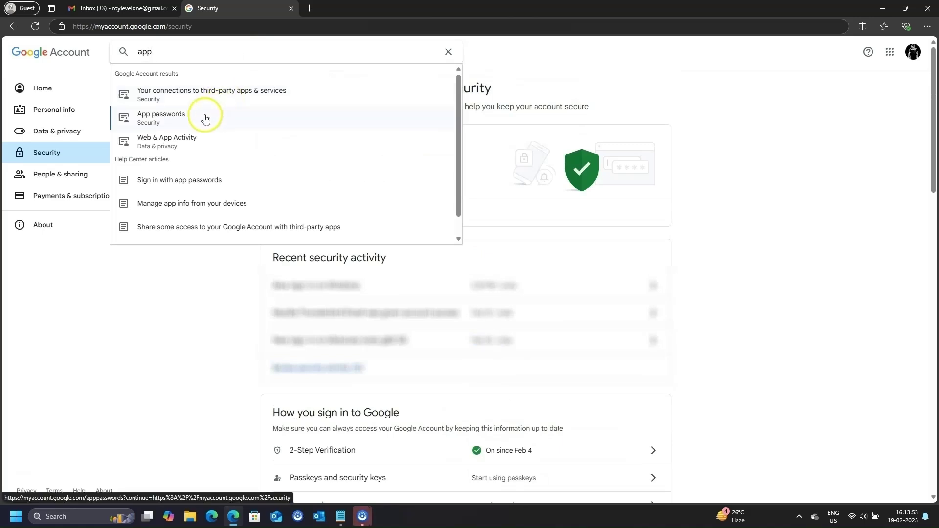
click(205, 118)
click(447, 266)
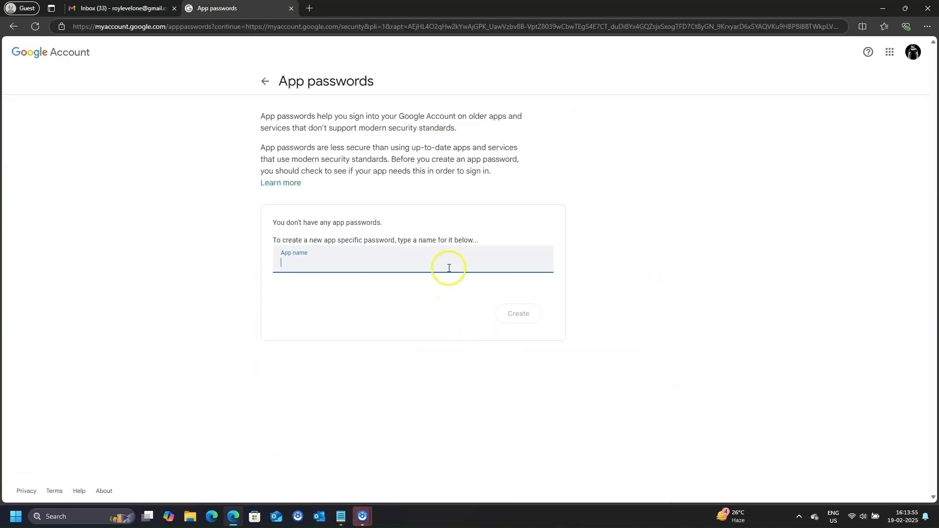
text(0)
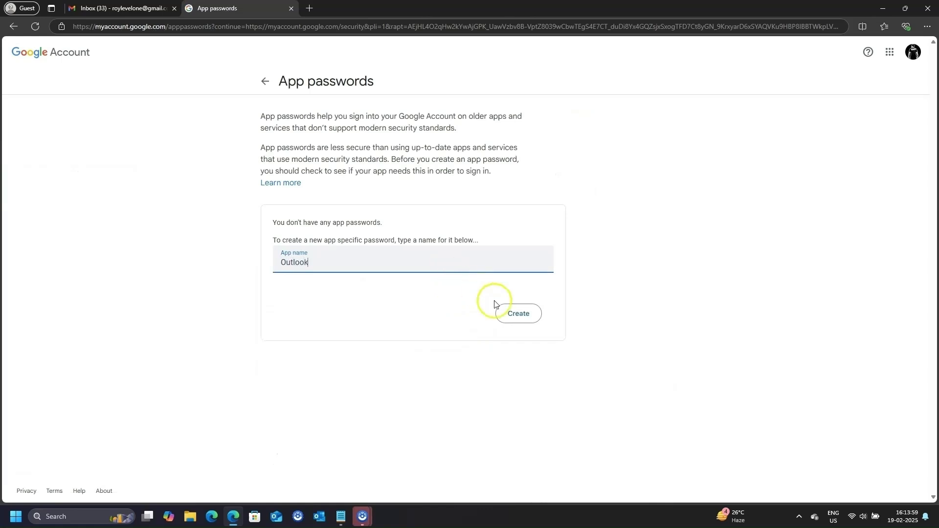
click(520, 314)
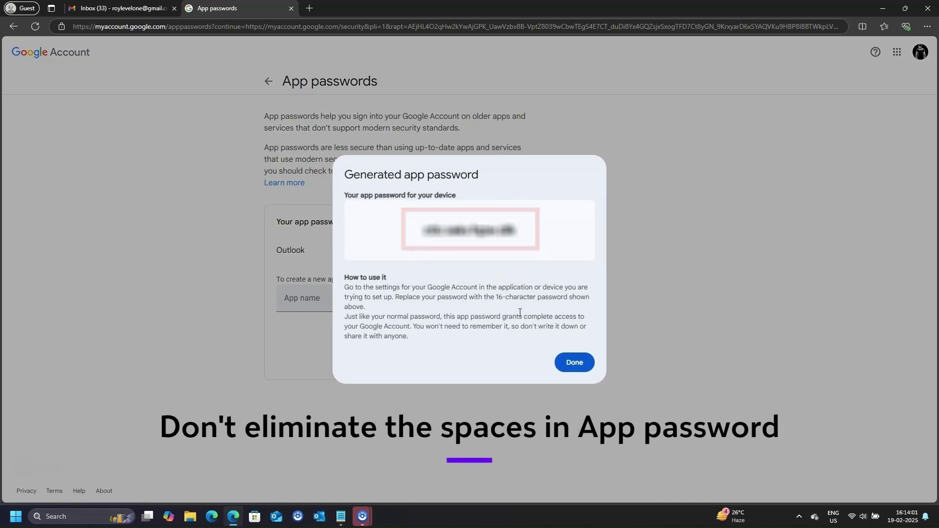
click(570, 362)
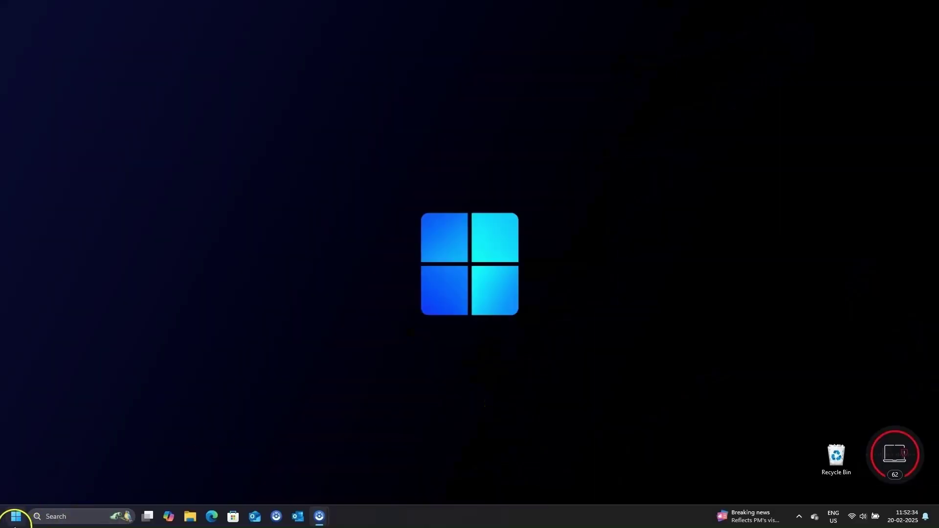
Run outlook /manageprofiles from the Run dialog and open the email accounts list
right_click(15, 516)
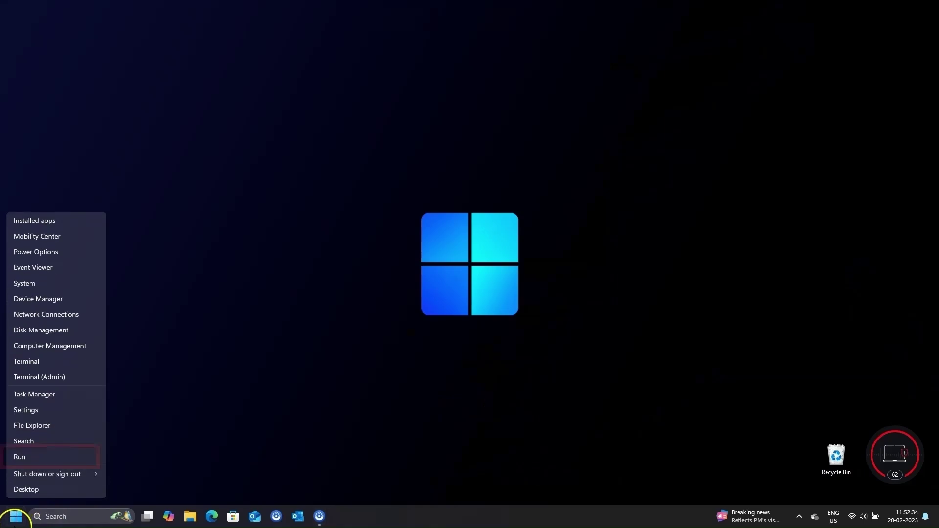
click(34, 457)
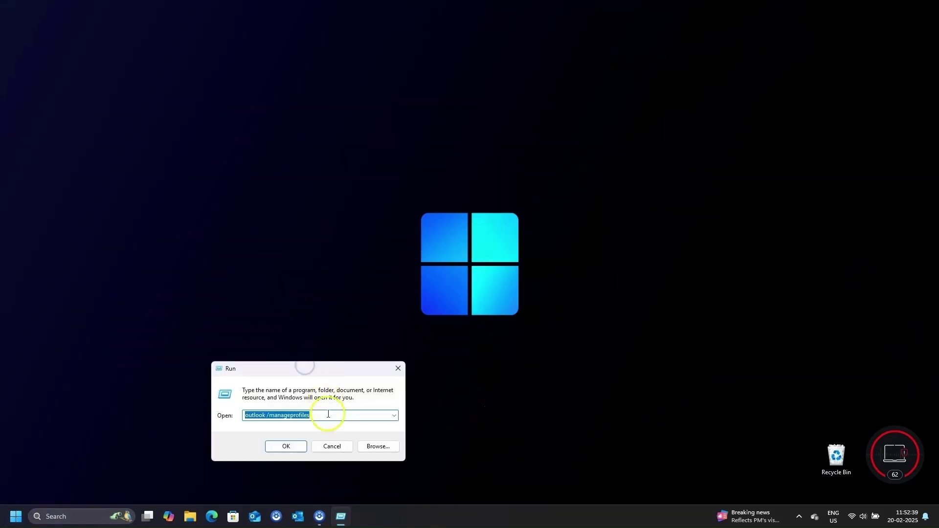
click(329, 415)
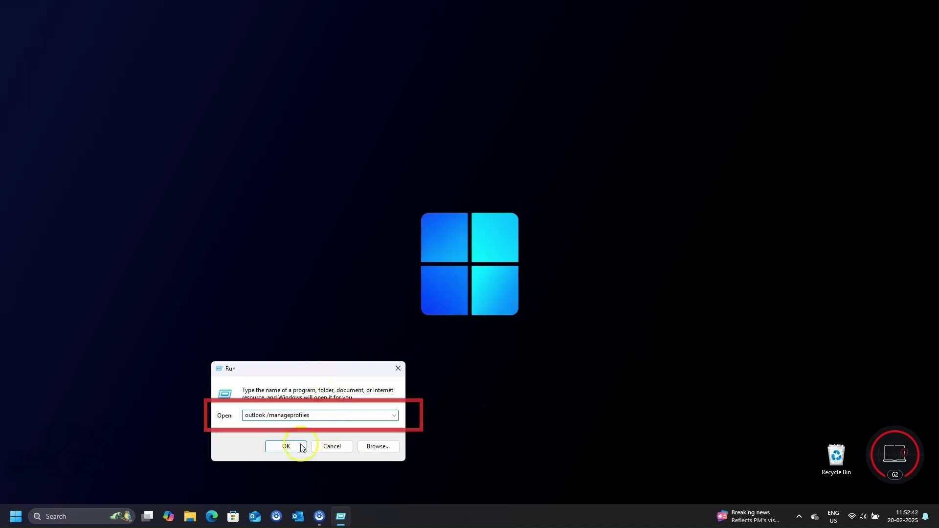
click(287, 446)
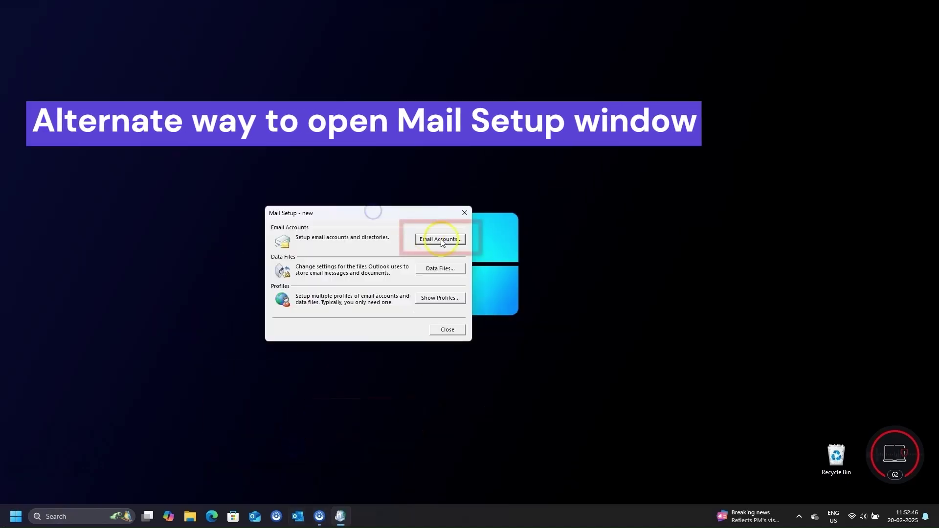
click(441, 238)
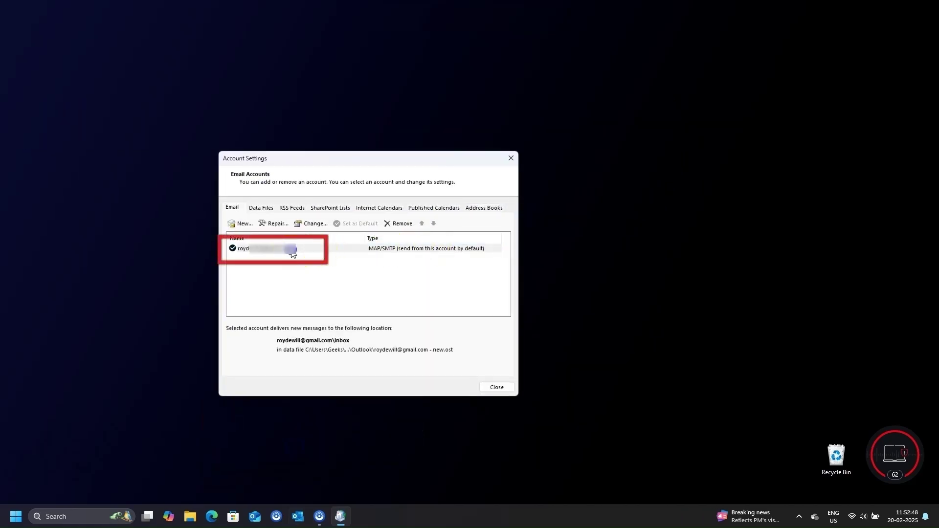
Edit the existing account, replacing its outgoing mail server with smtp.gmail.com, and open More Settings
click(312, 250)
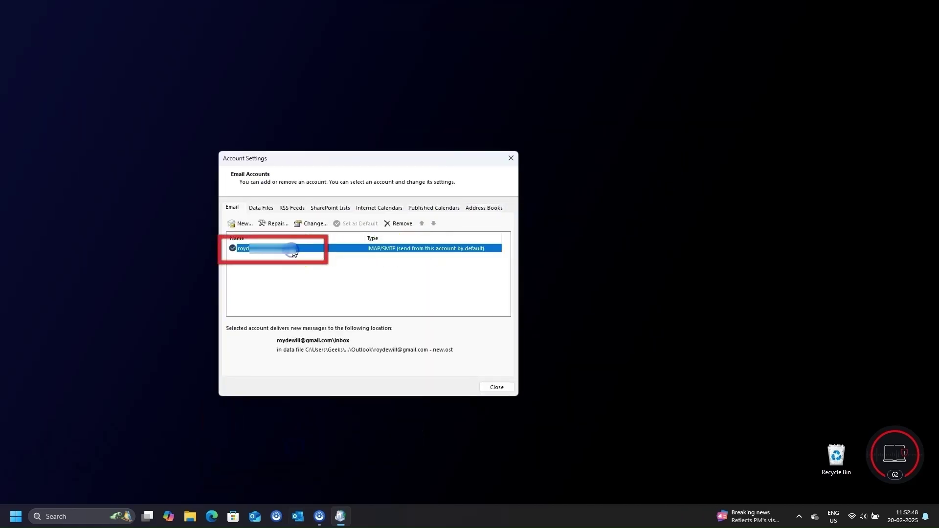
click(313, 226)
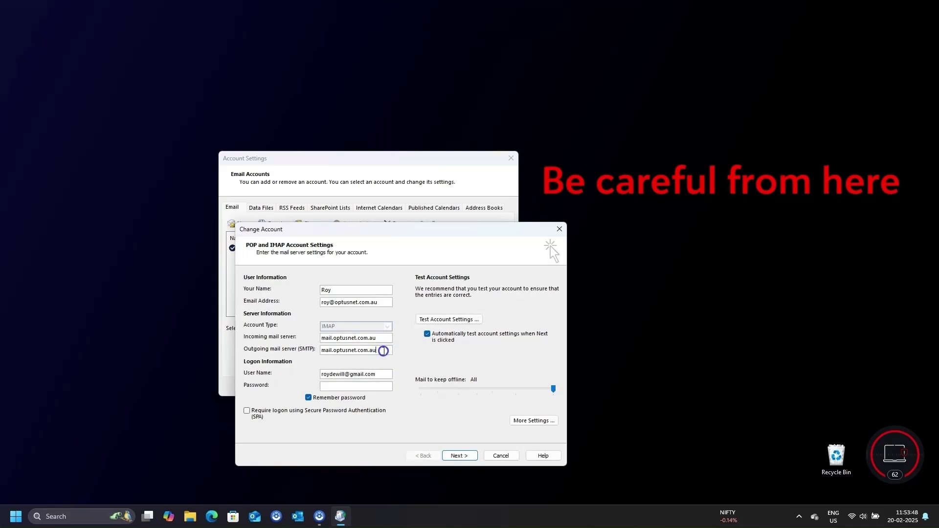
drag(384, 351, 303, 352)
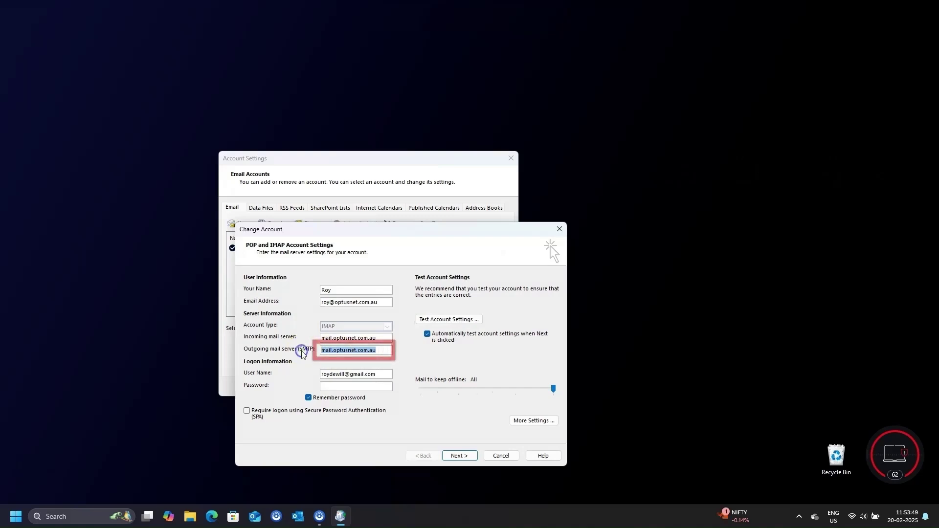
text(smtp.gm)
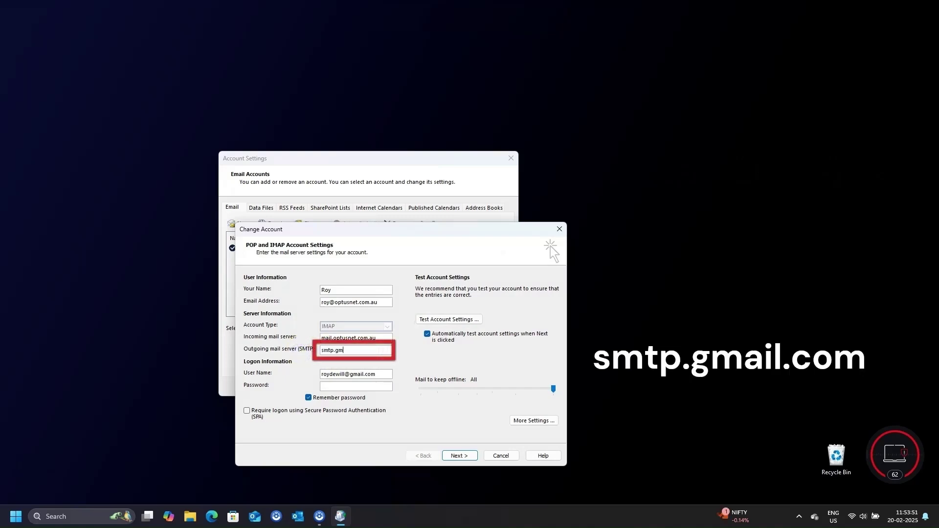
text(ail.com)
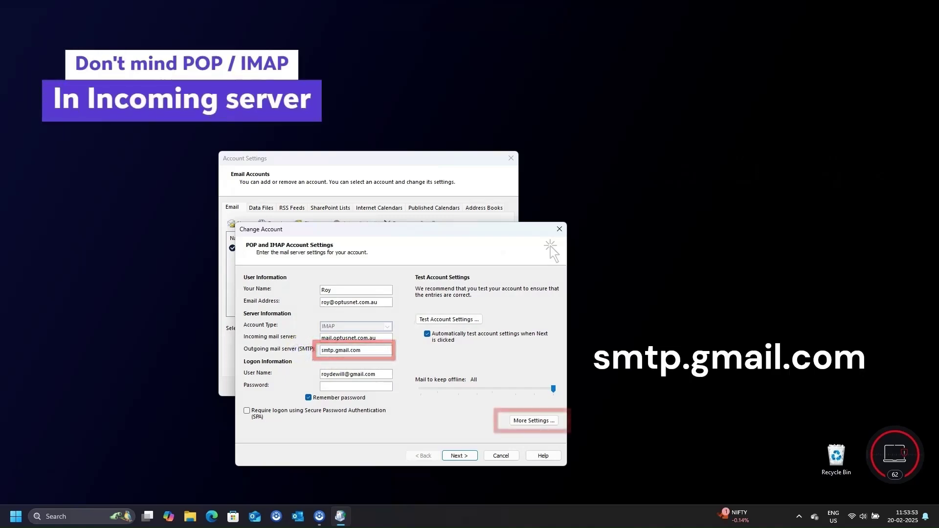
click(526, 422)
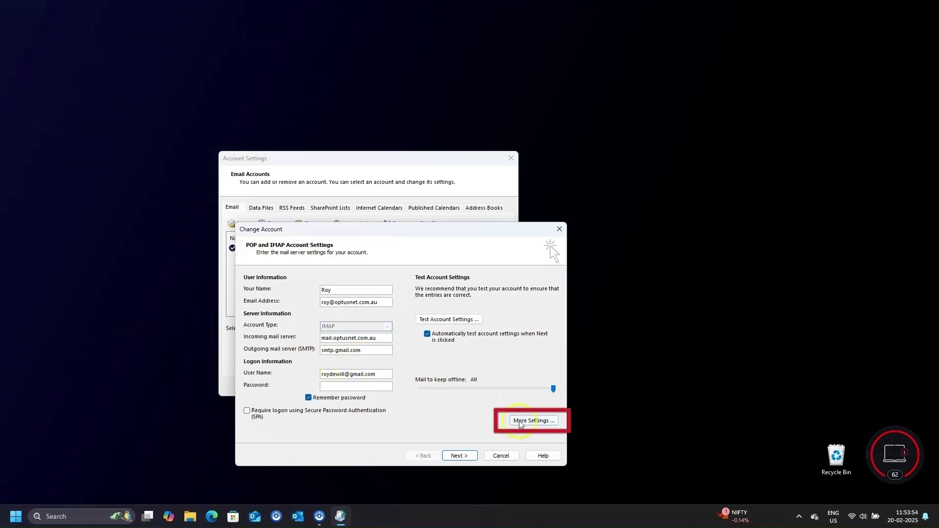
Make the outgoing server log on with the Gmail address and the pasted app password
click(305, 295)
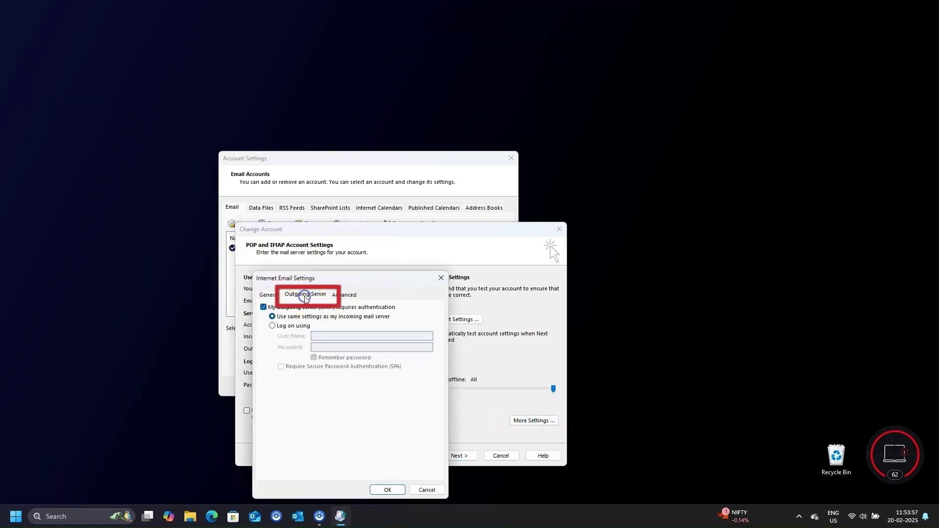
click(283, 326)
click(383, 339)
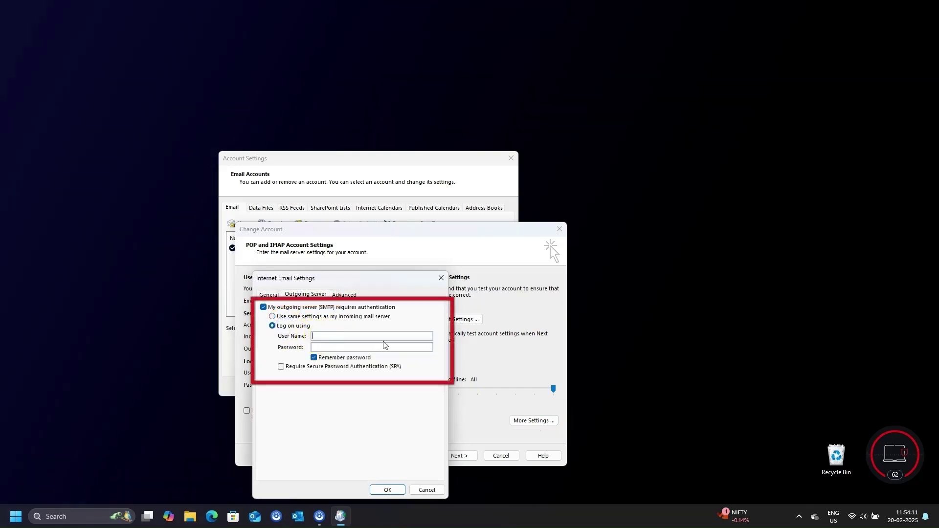
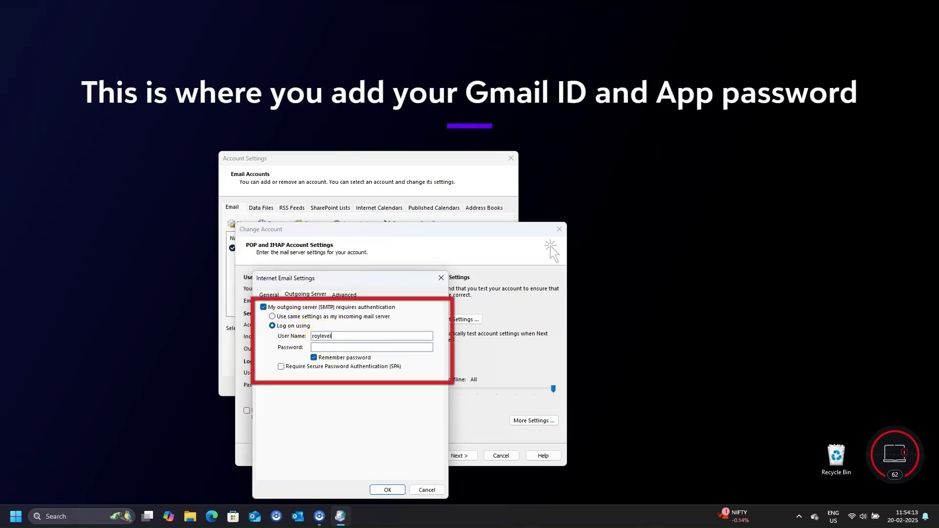
key(super+v)
click(436, 226)
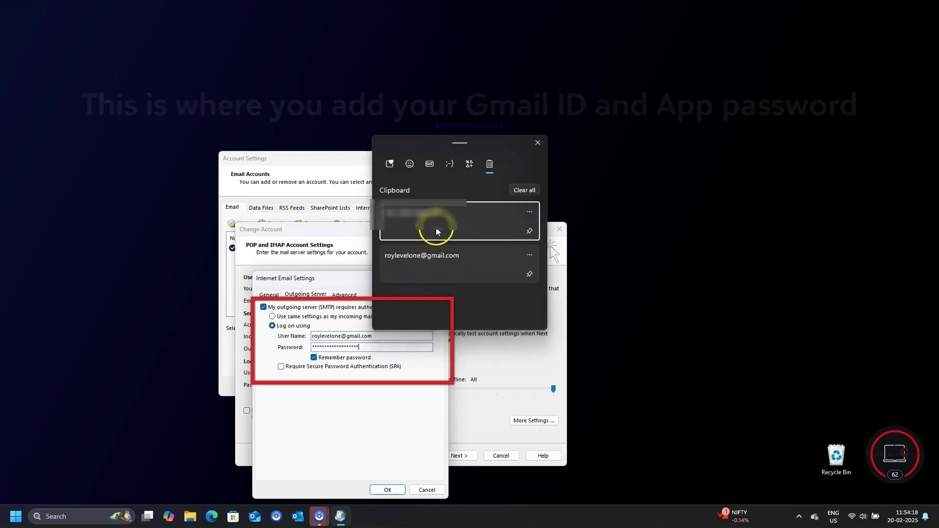
Set outgoing encryption to SSL/TLS on port 465 and save the settings
click(348, 295)
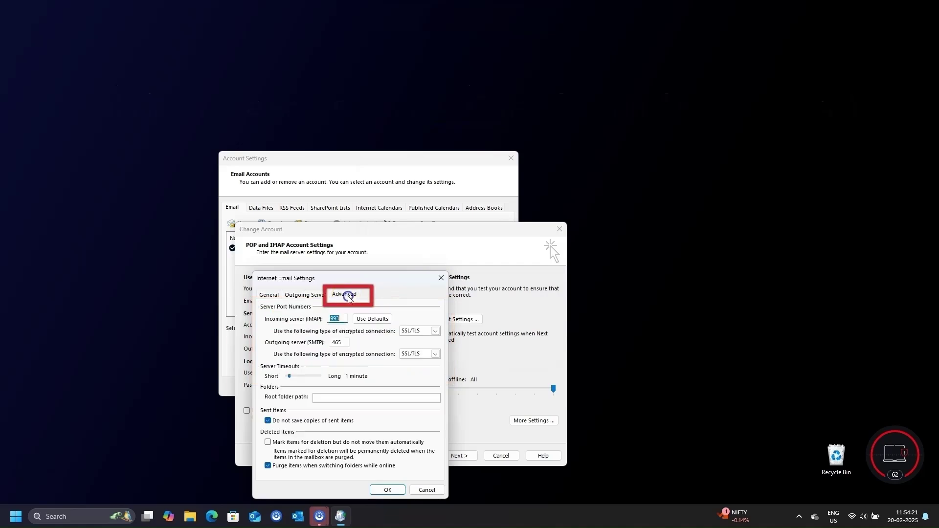
click(417, 358)
click(410, 363)
click(425, 356)
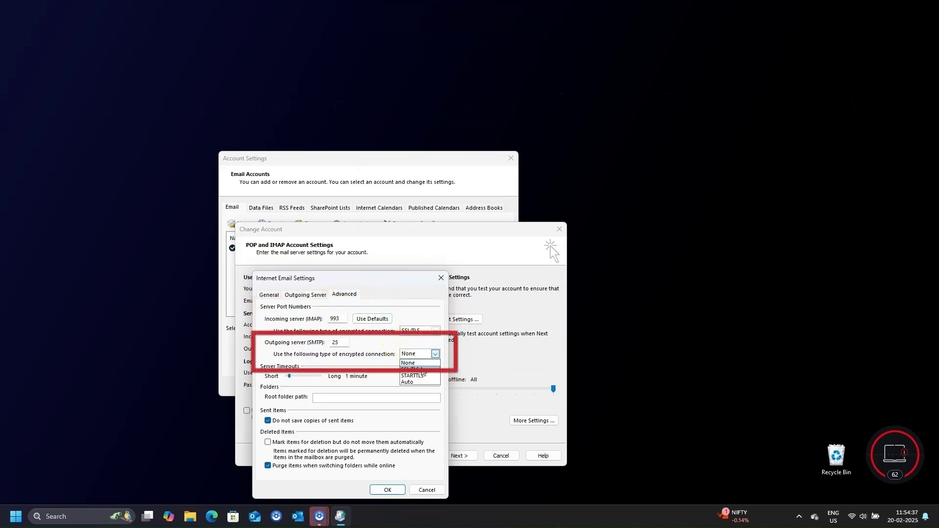
click(422, 369)
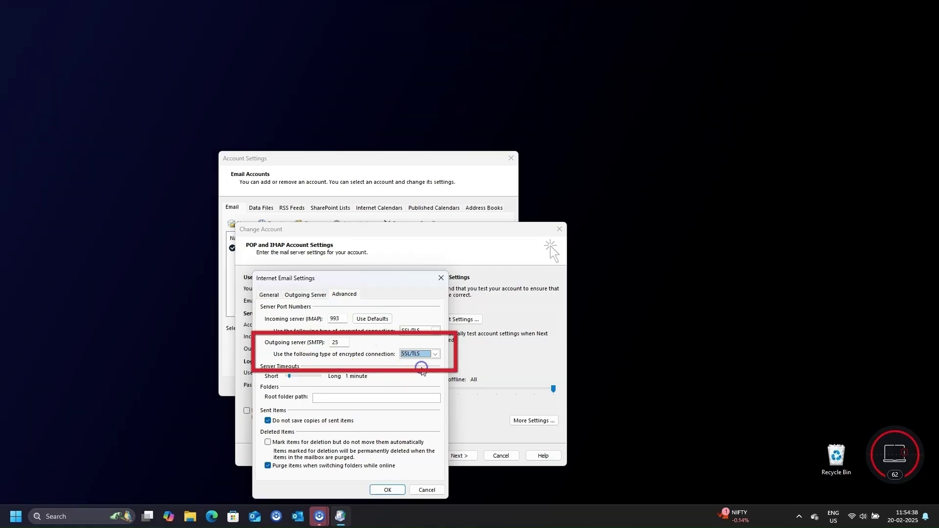
double_click(336, 342)
text(46)
click(386, 490)
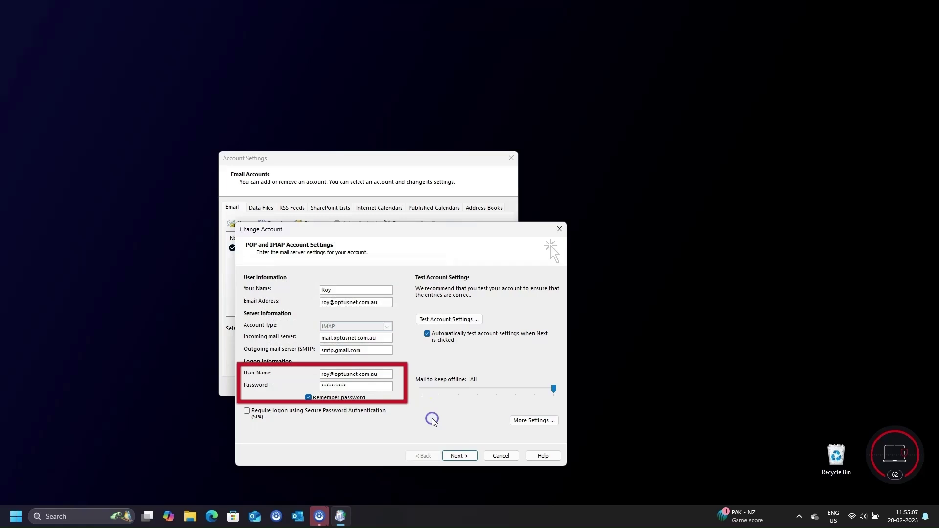
Run the account test, which passes for IMAP login and test email, and finish the changes
click(459, 456)
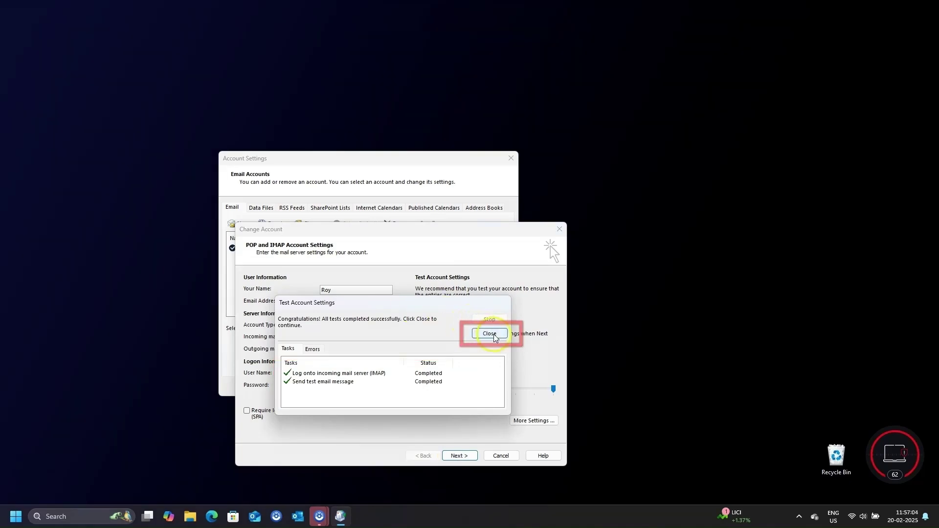
click(489, 333)
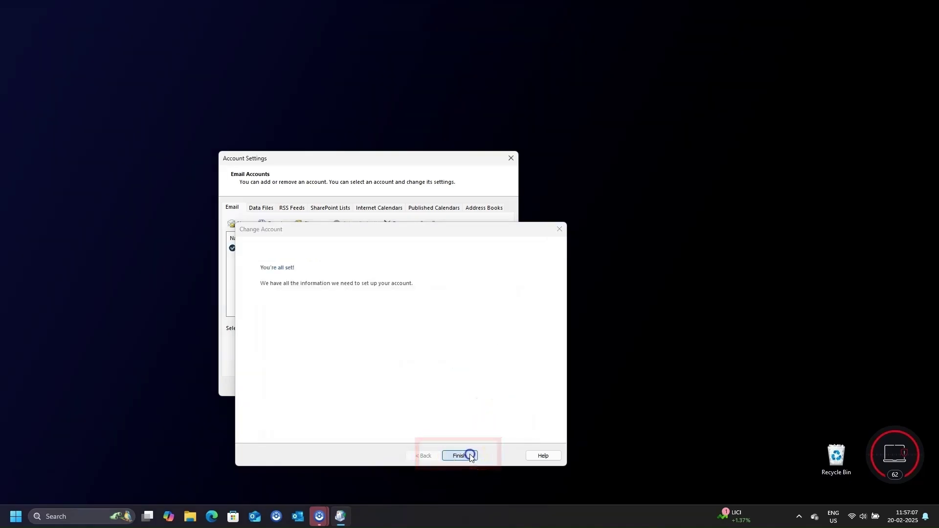
click(471, 456)
click(496, 387)
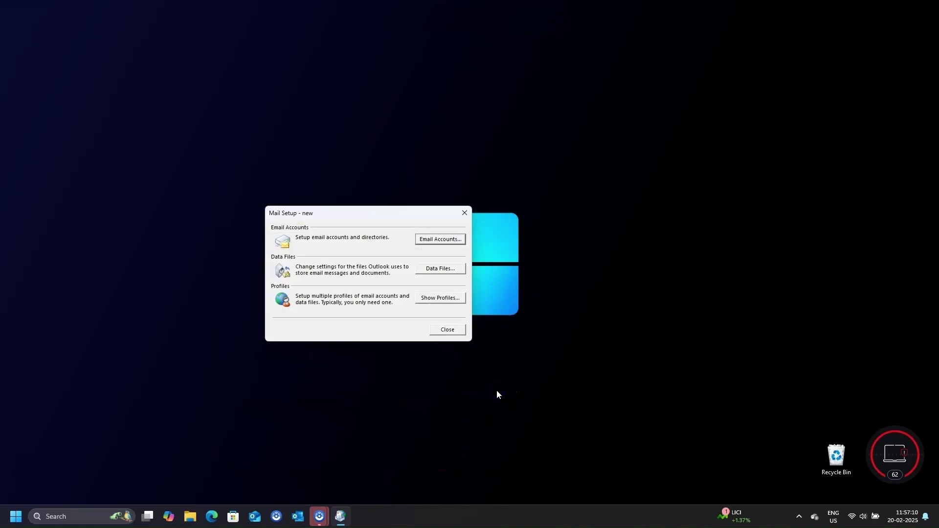